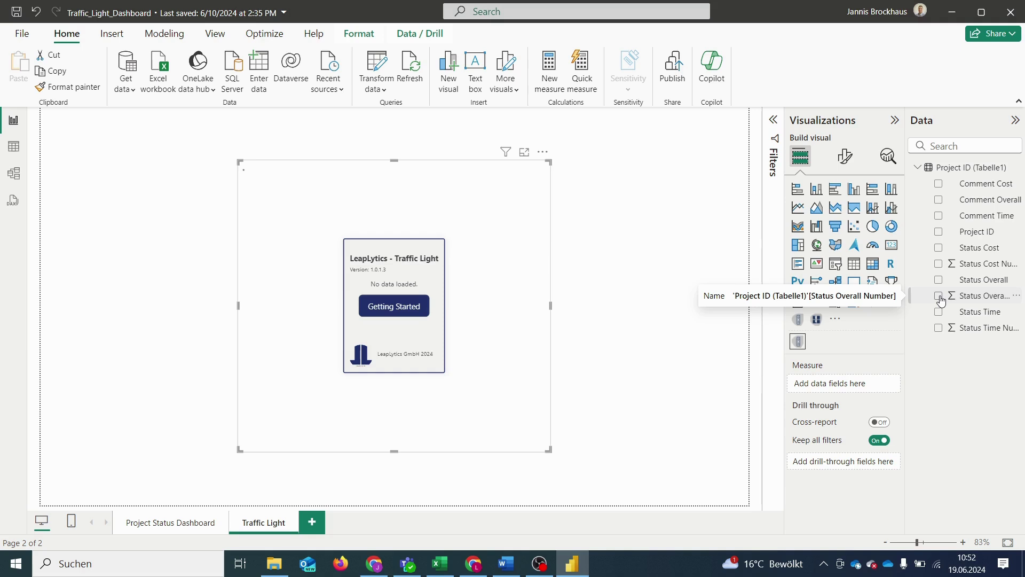
# - Assign Status Overall Number as the traffic light's measure and set its green range to minimum 1 and maximum 2
pyautogui.click(939, 296)
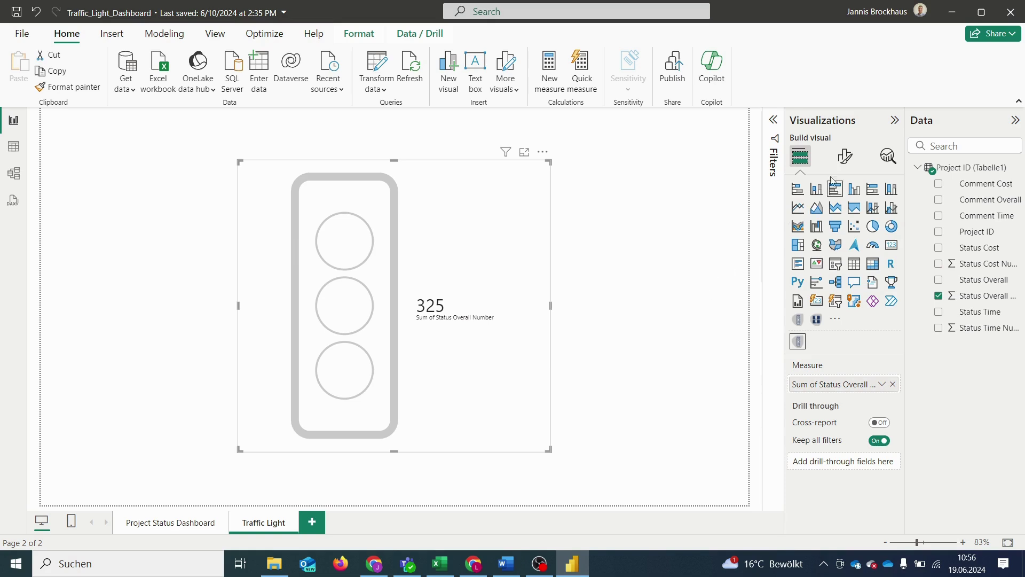
pyautogui.click(841, 158)
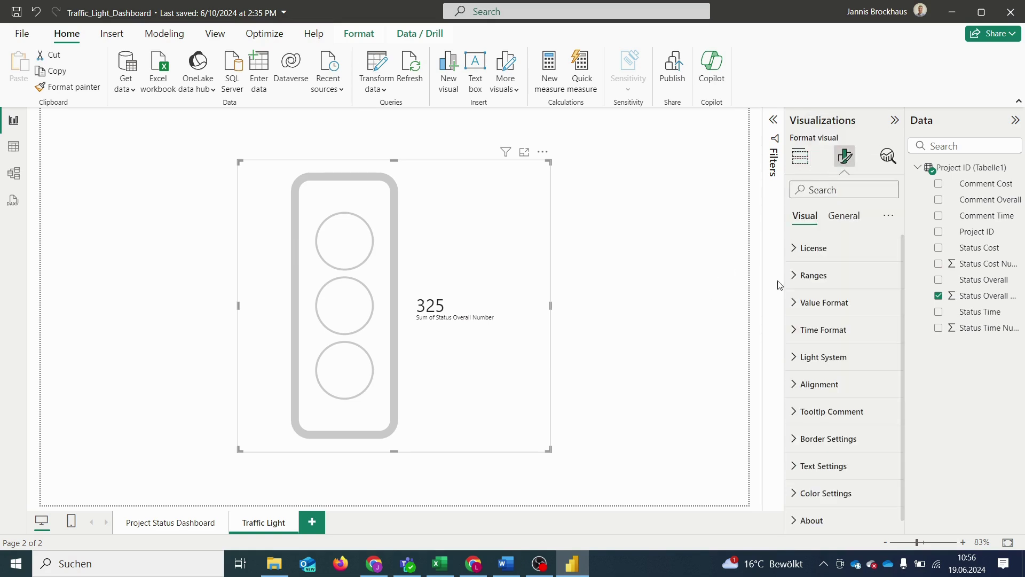
pyautogui.click(802, 278)
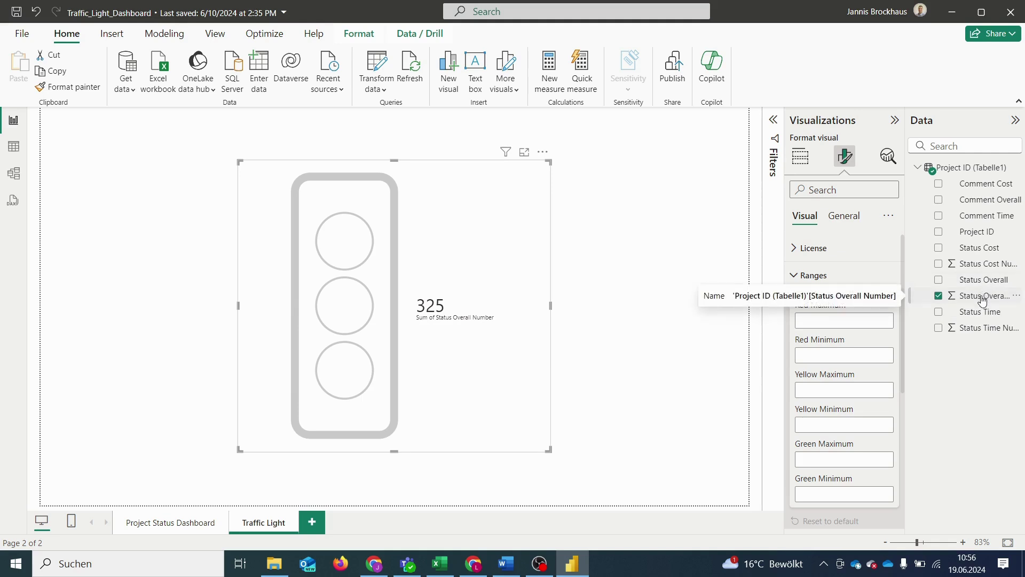
pyautogui.click(842, 498)
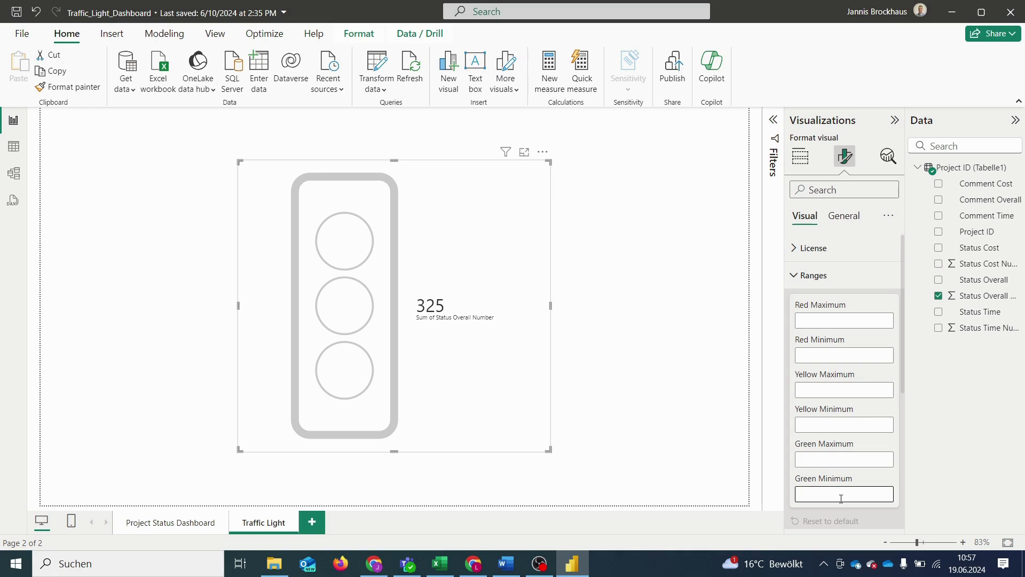
pyautogui.write('1')
pyautogui.click(835, 462)
pyautogui.write('2')
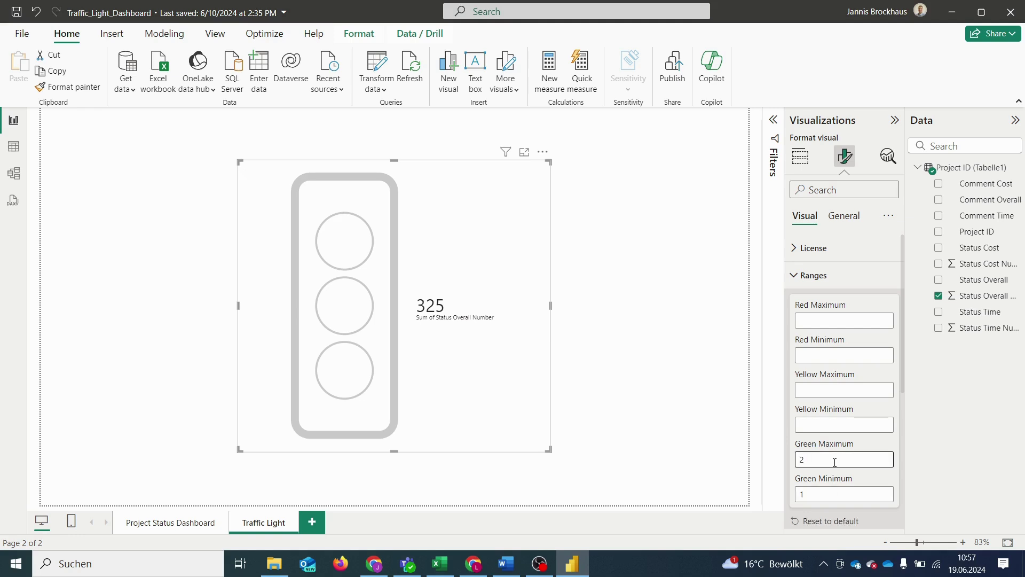
# - Set the yellow range to minimum 3 and maximum 4, and both the red minimum and red maximum to 5
pyautogui.click(835, 424)
pyautogui.write('3')
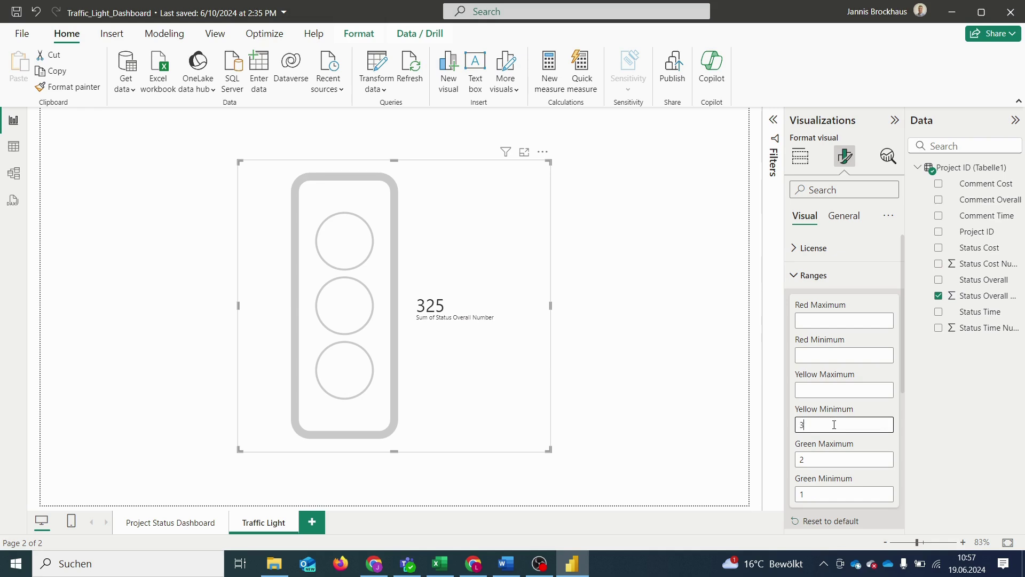
pyautogui.click(835, 390)
pyautogui.write('4')
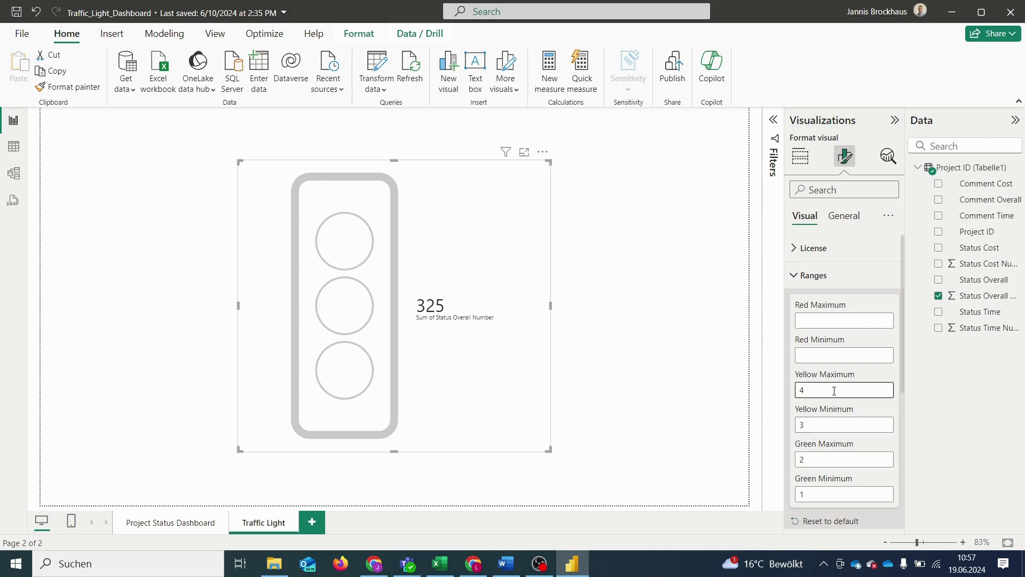
pyautogui.click(832, 356)
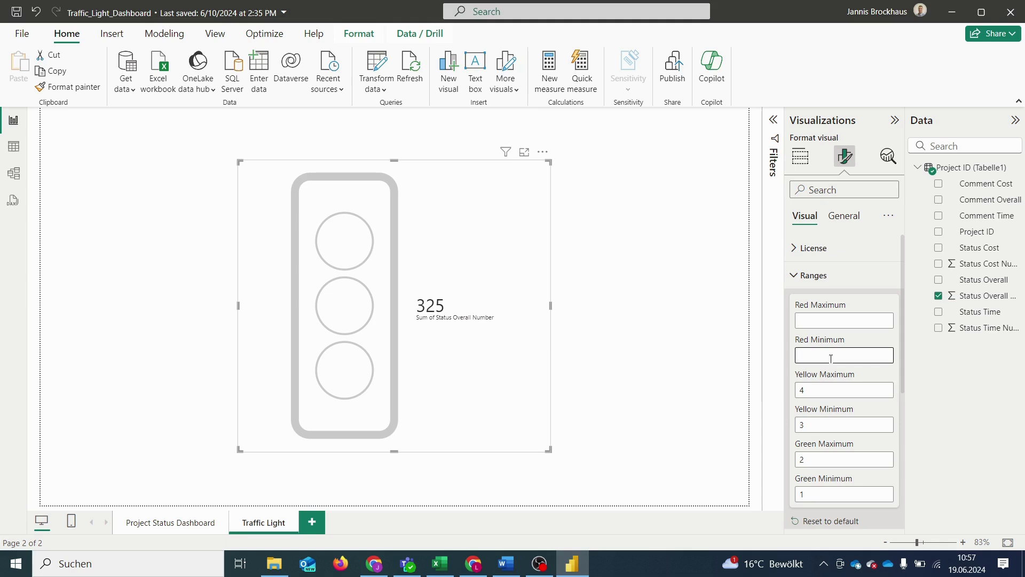
pyautogui.write('5')
pyautogui.click(831, 321)
pyautogui.write('5')
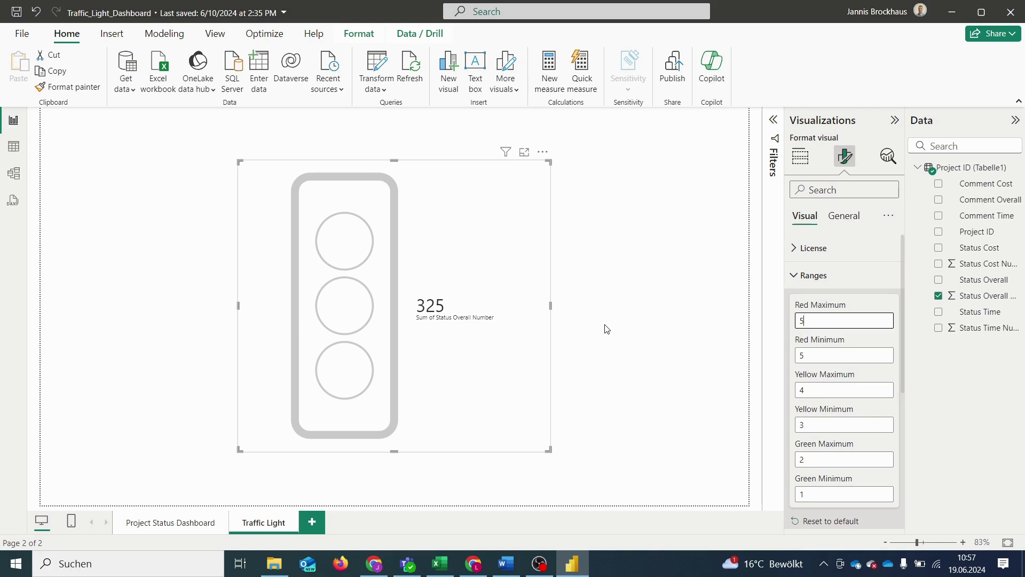
# - Filter the traffic light visual by Project ID, testing P02 and P04, and remove that filter again
pyautogui.click(773, 120)
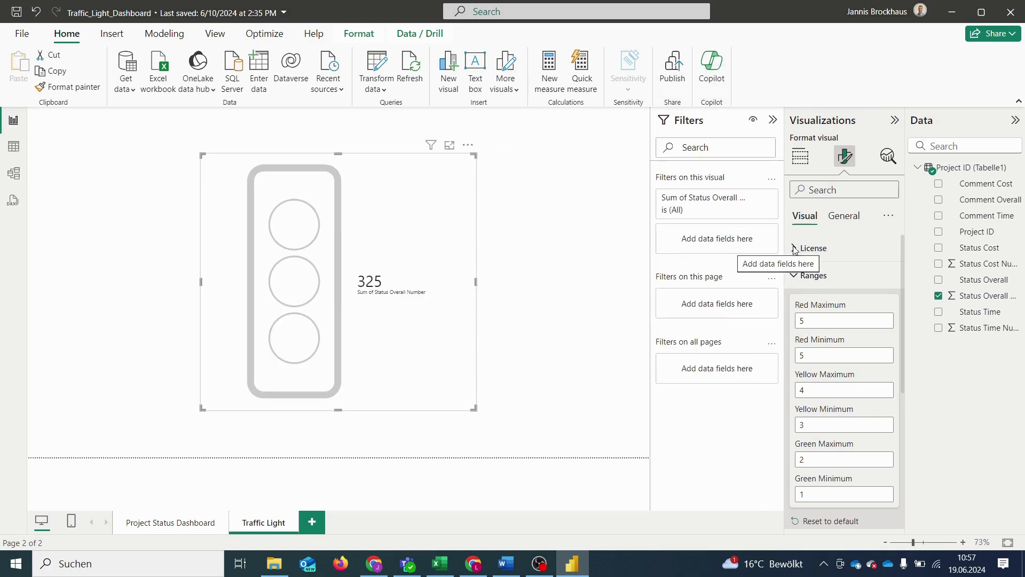
pyautogui.moveTo(964, 232); pyautogui.dragTo(719, 220)
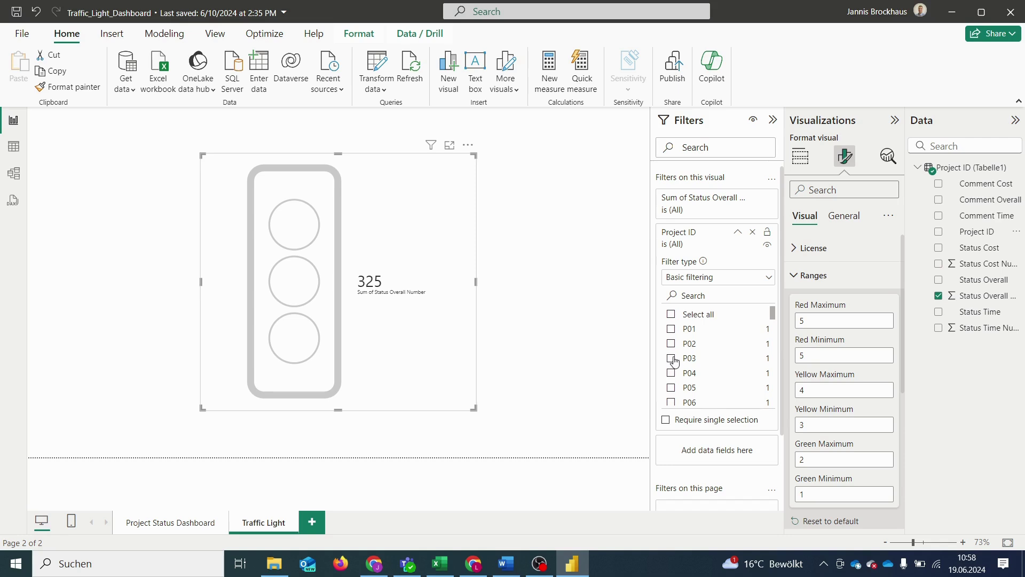
pyautogui.click(672, 345)
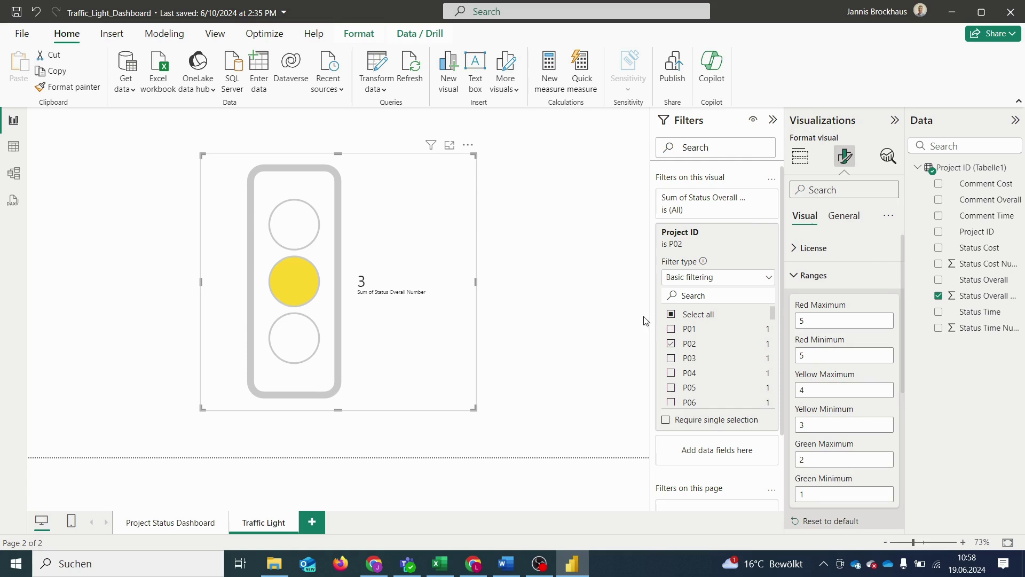
pyautogui.click(672, 372)
pyautogui.click(672, 343)
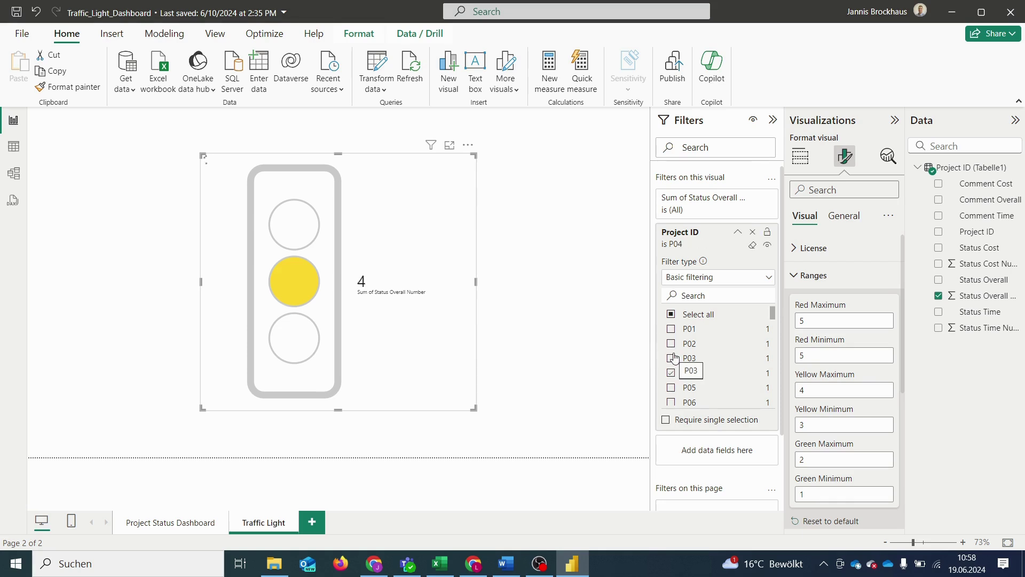
pyautogui.click(753, 233)
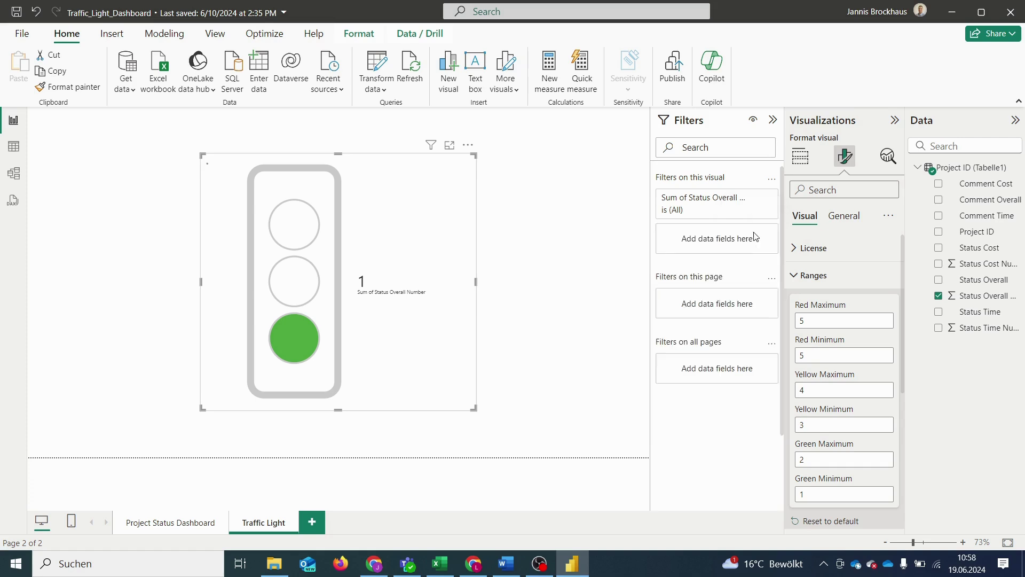
pyautogui.click(772, 121)
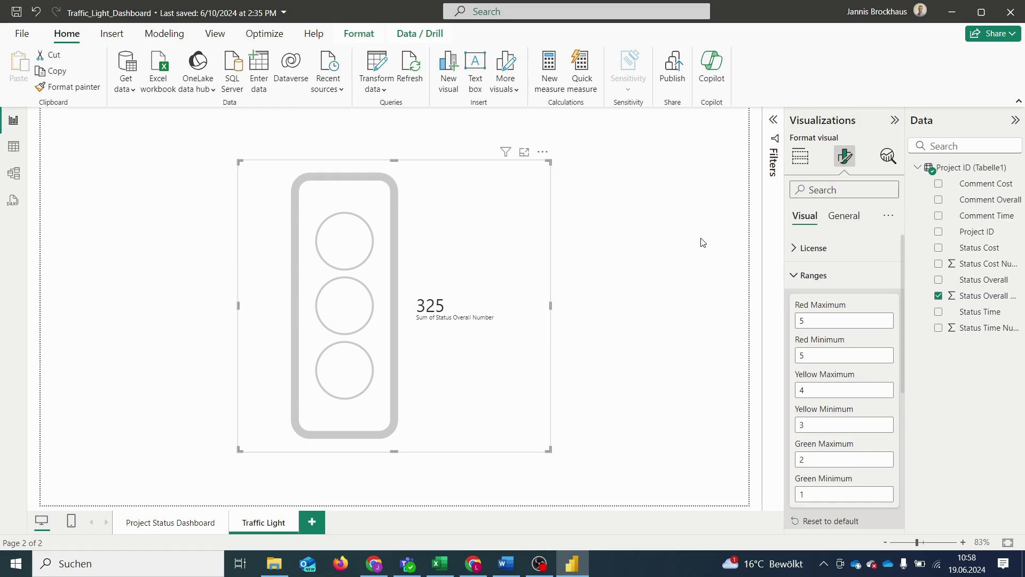
# - Add a slicer based on Project ID to the report page and shrink it so it no longer covers the traffic light
pyautogui.click(801, 156)
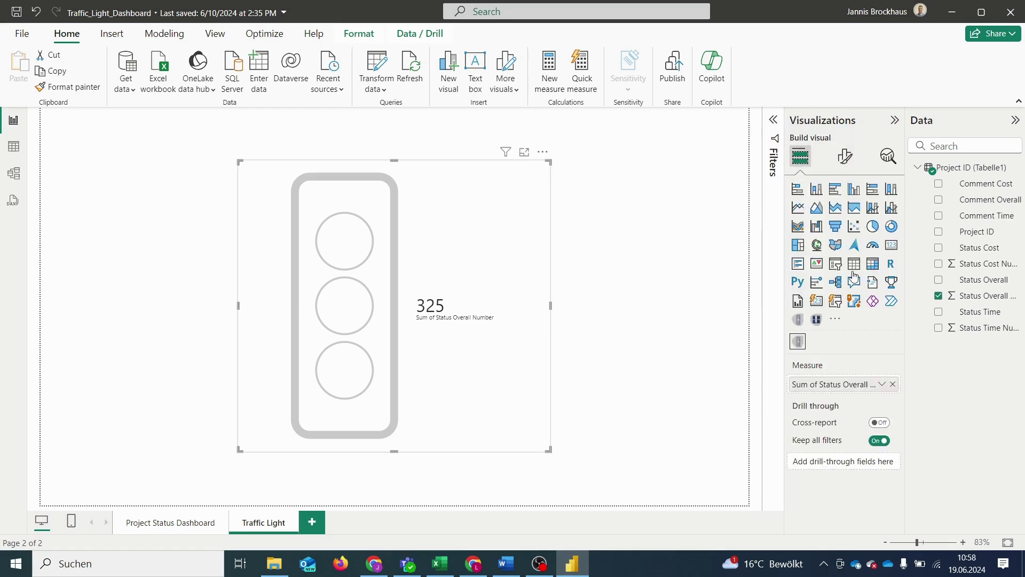
pyautogui.press('Escape')
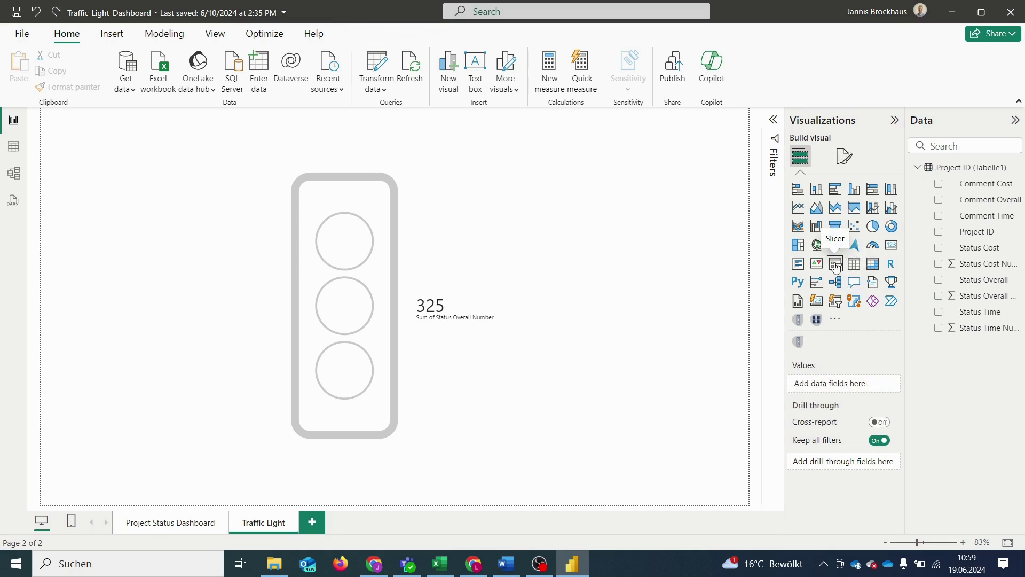
pyautogui.click(836, 264)
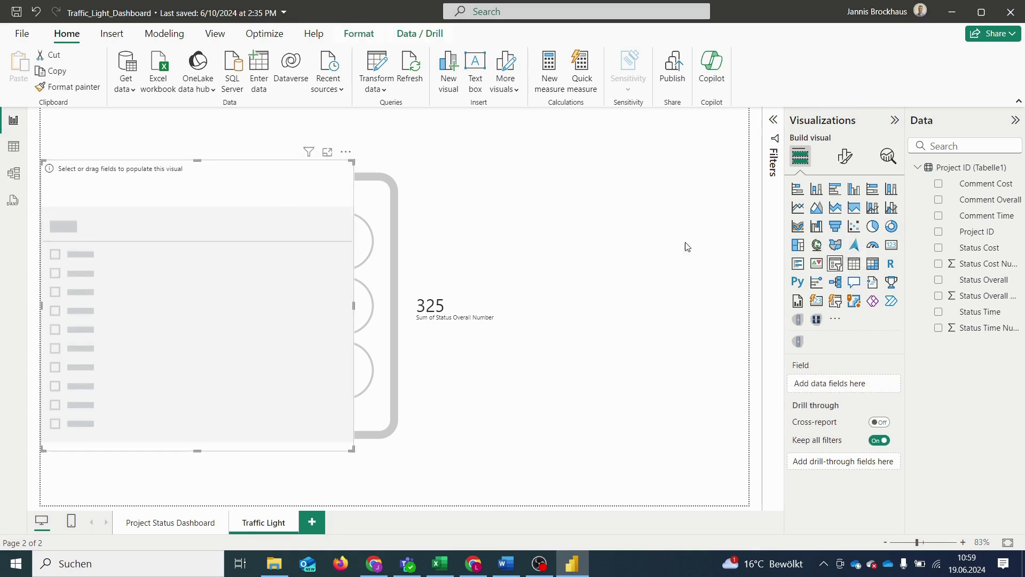
pyautogui.moveTo(967, 233); pyautogui.dragTo(850, 385)
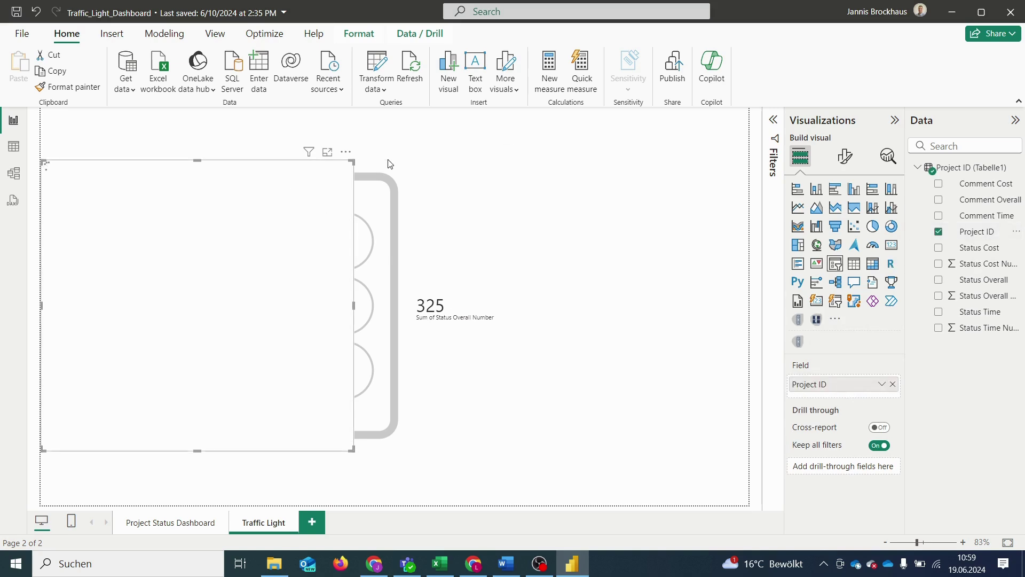
pyautogui.moveTo(350, 163); pyautogui.dragTo(173, 324)
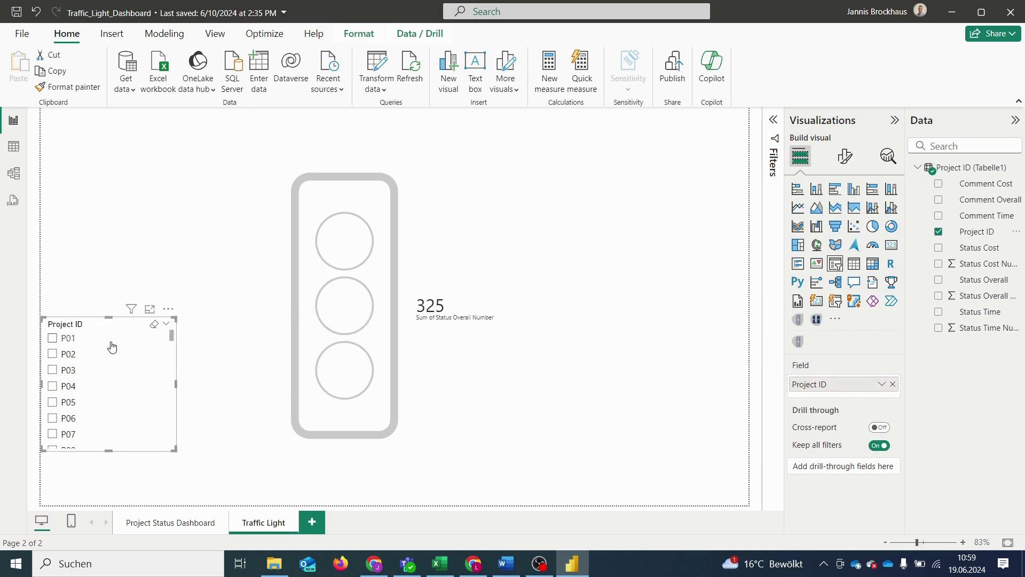
# - Test the Project ID slicer with P01 and P03, leaving P05 selected
pyautogui.click(53, 340)
pyautogui.click(52, 370)
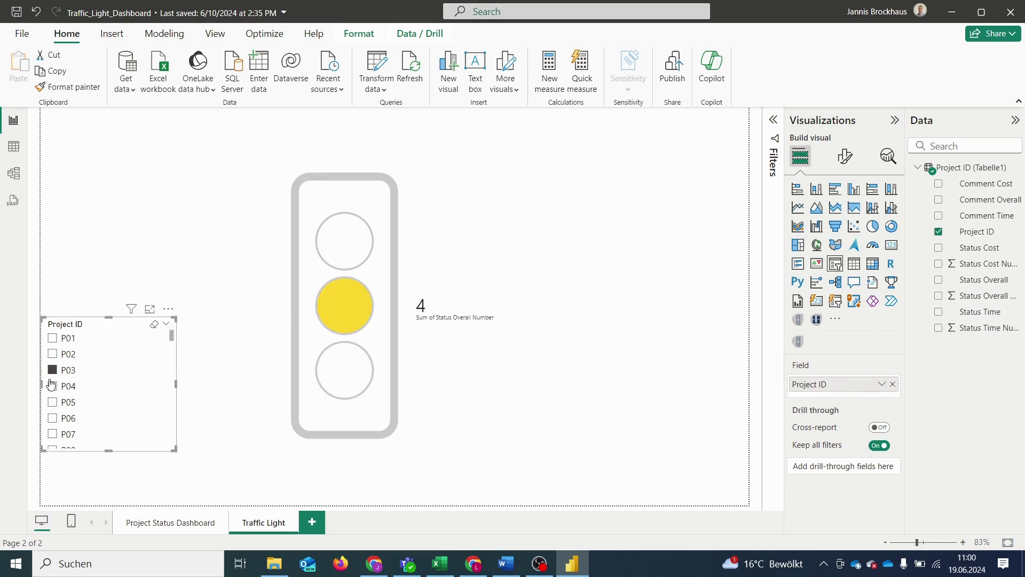
pyautogui.click(54, 402)
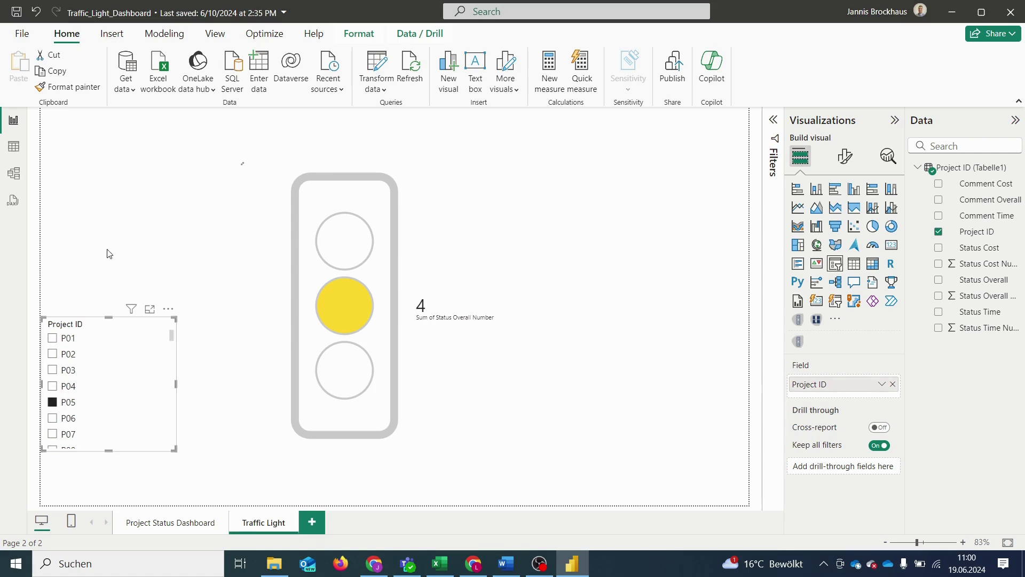
# - Set the traffic light visual's value format to Percentage
pyautogui.click(374, 299)
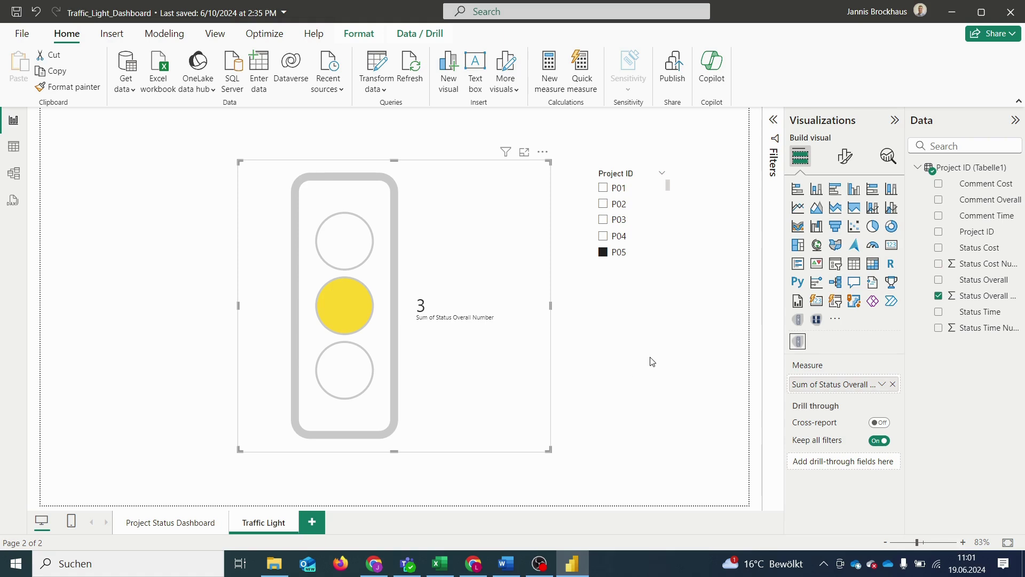
pyautogui.click(843, 159)
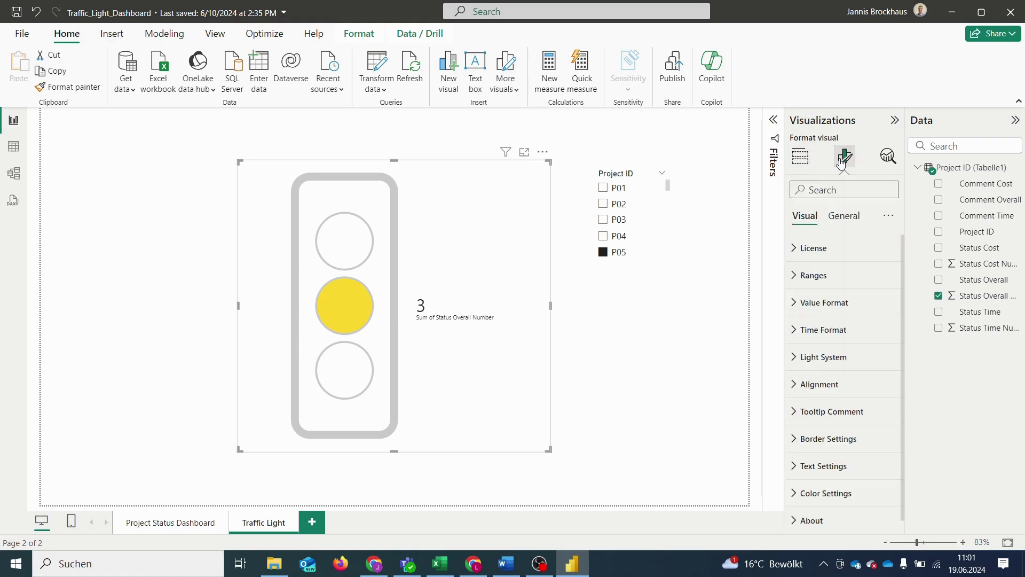
pyautogui.click(799, 306)
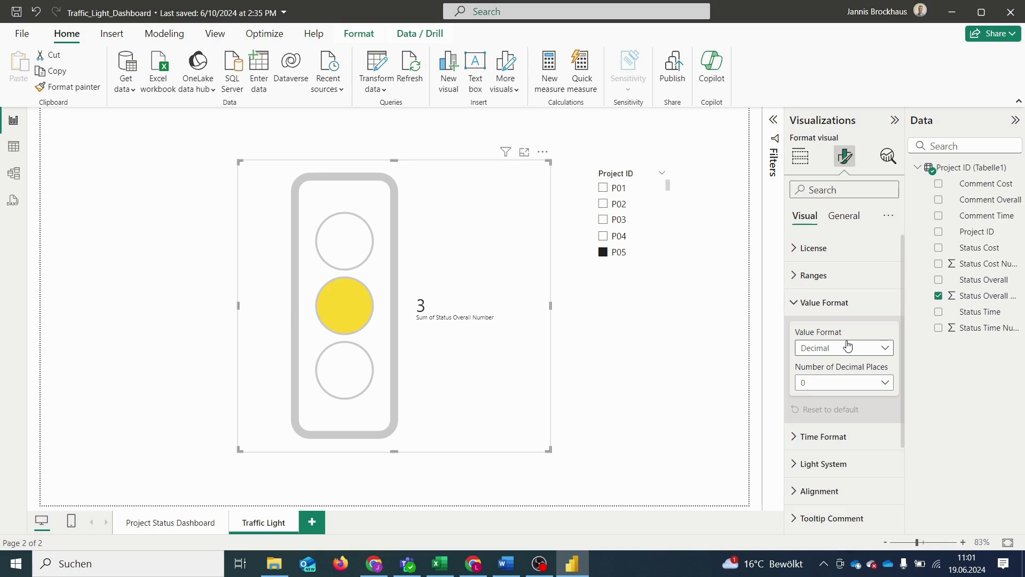
pyautogui.click(861, 353)
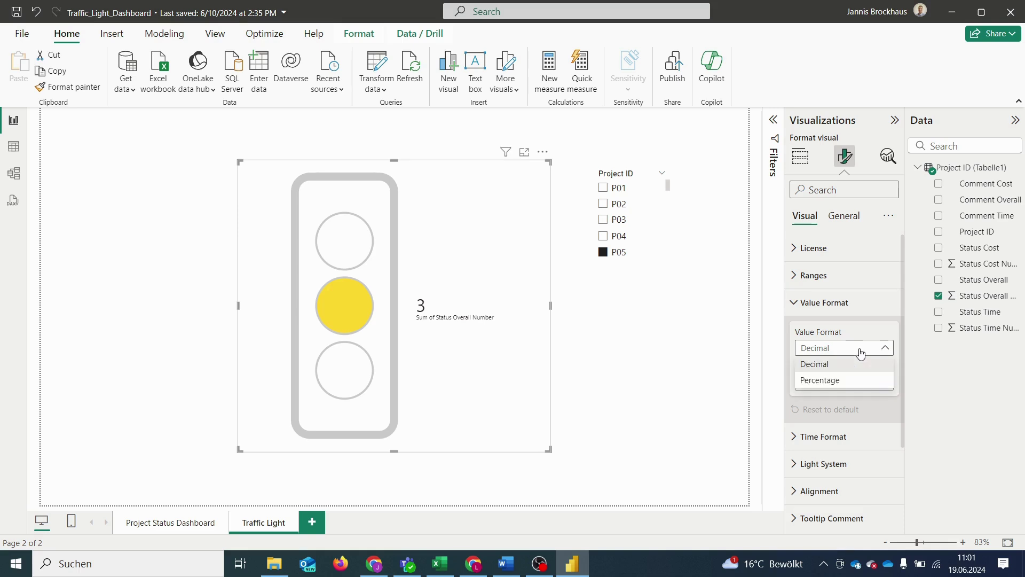
pyautogui.click(853, 388)
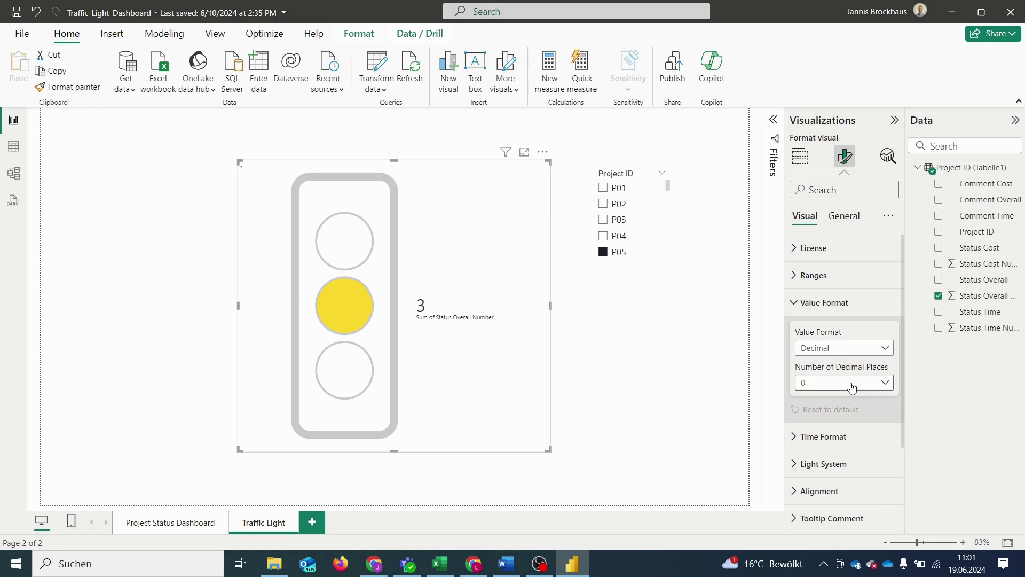
# - Review the traffic light's range limits and the available time format options in its formatting settings
pyautogui.click(796, 286)
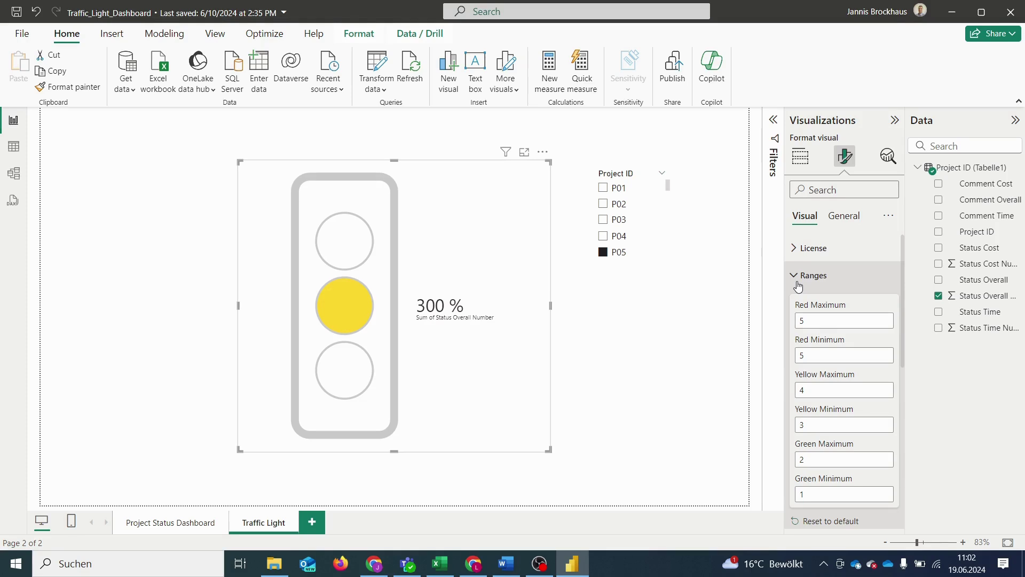
pyautogui.click(798, 283)
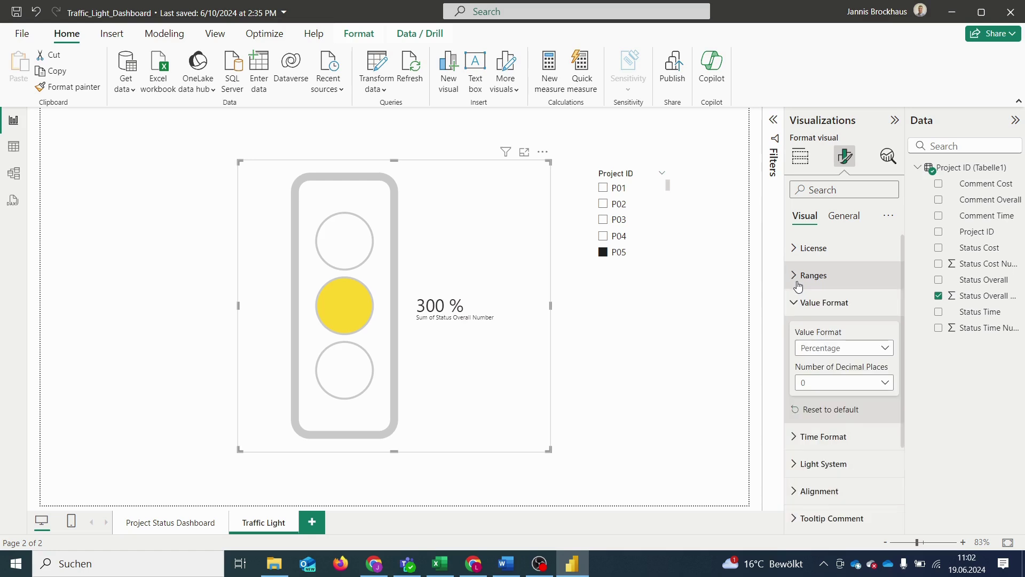
pyautogui.click(792, 304)
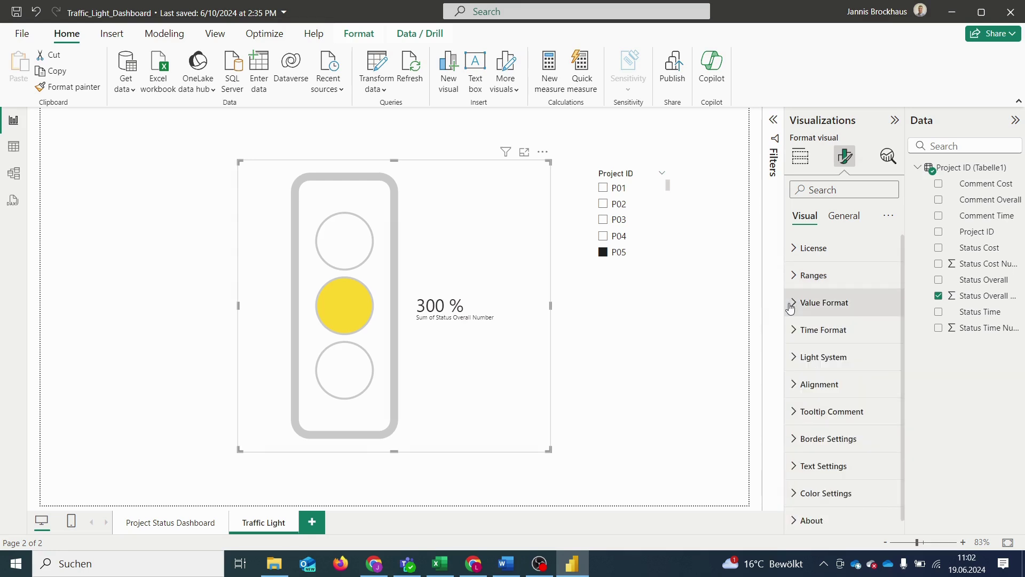
pyautogui.click(795, 336)
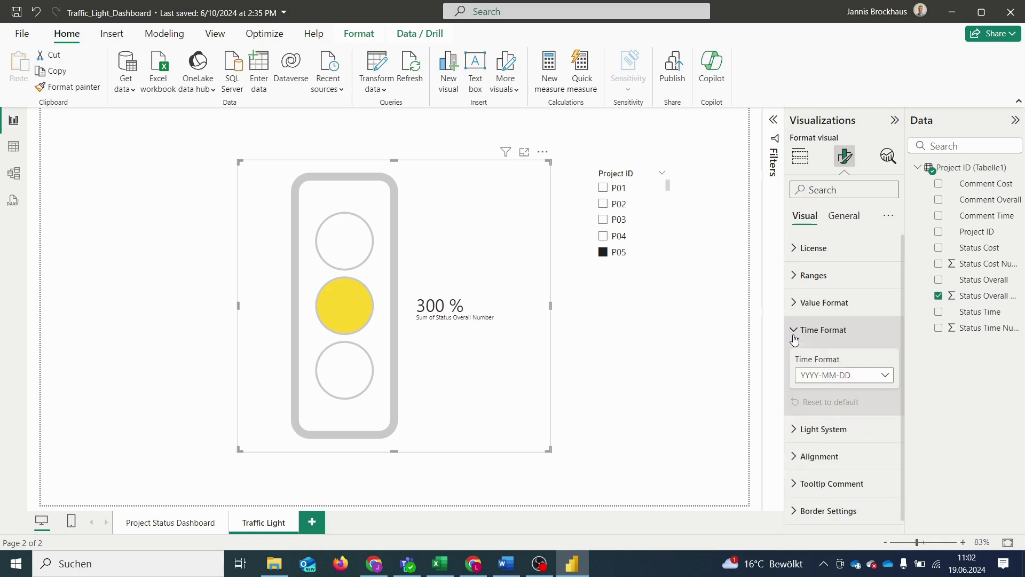
pyautogui.click(876, 376)
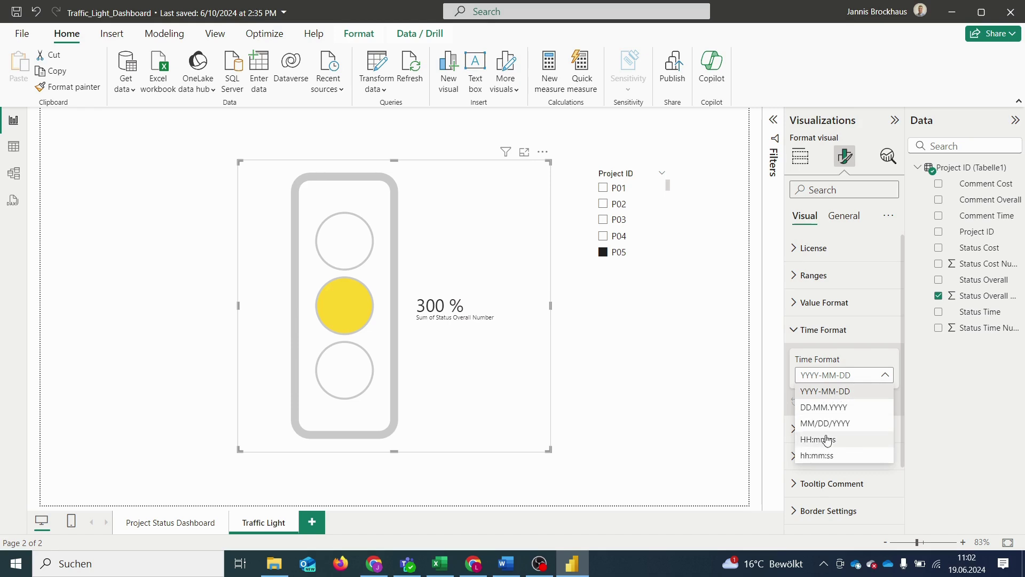
pyautogui.click(799, 280)
pyautogui.click(797, 280)
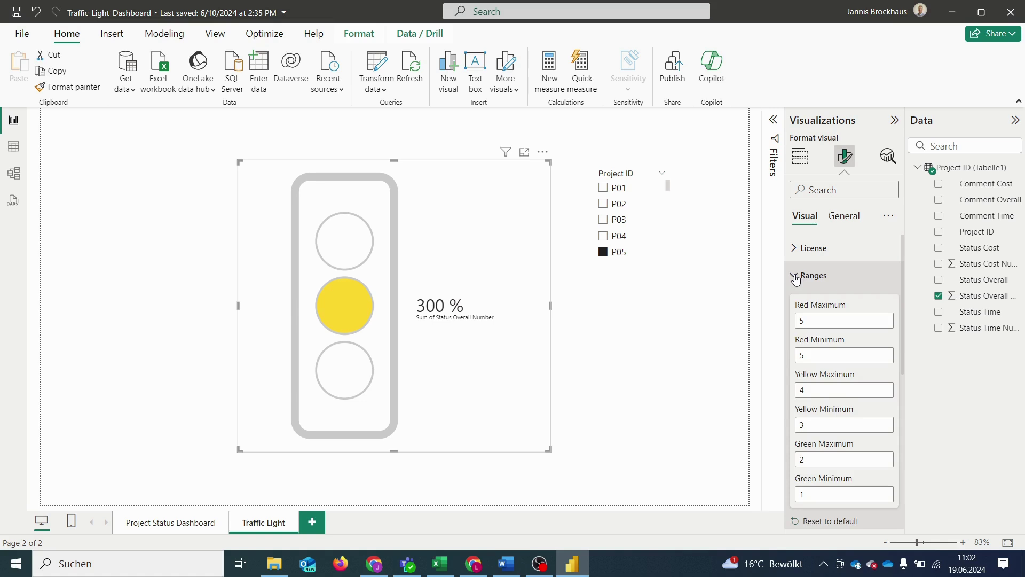